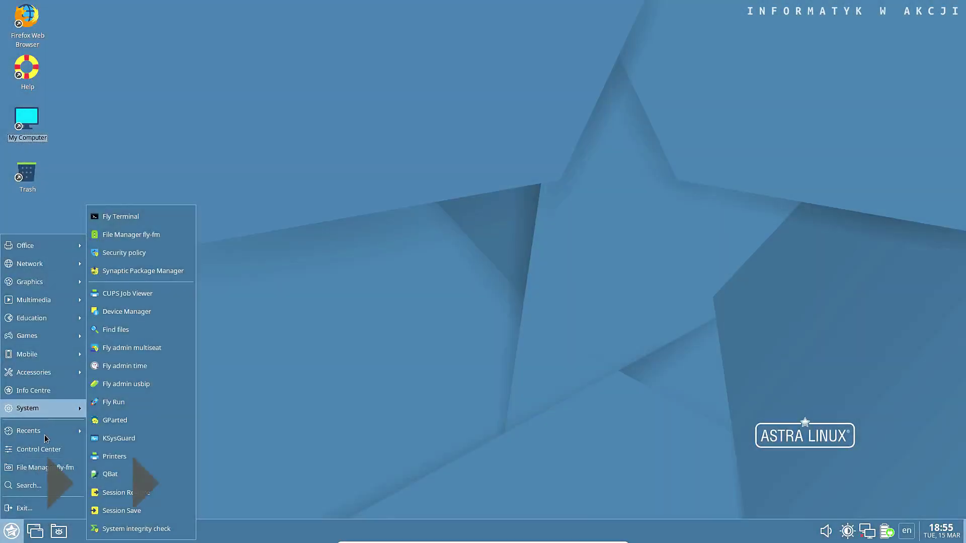
Open the Control Center in a full-size window and view the Fly font manager and Fly hotkeys editor, closing each one.
mouse_move(44, 434)
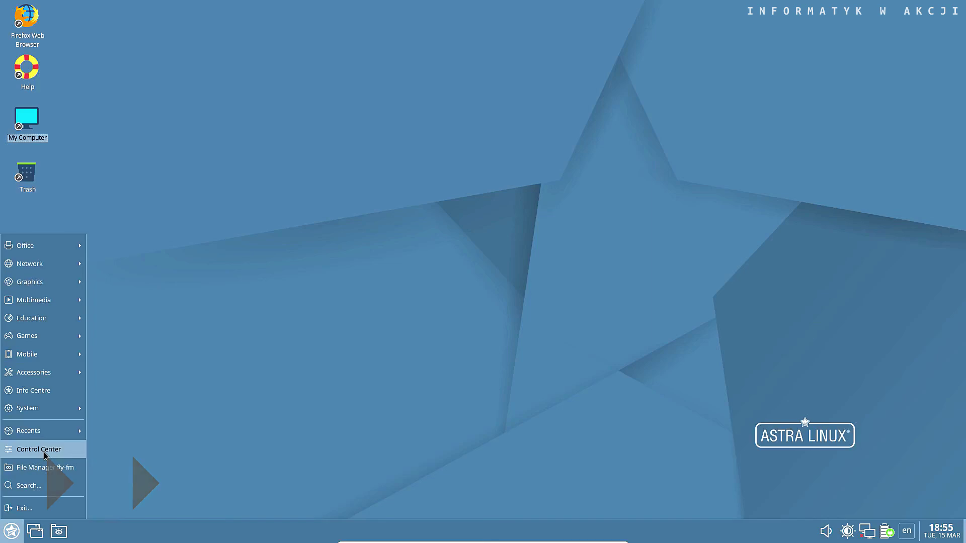
click(44, 450)
click(559, 8)
double_click(163, 91)
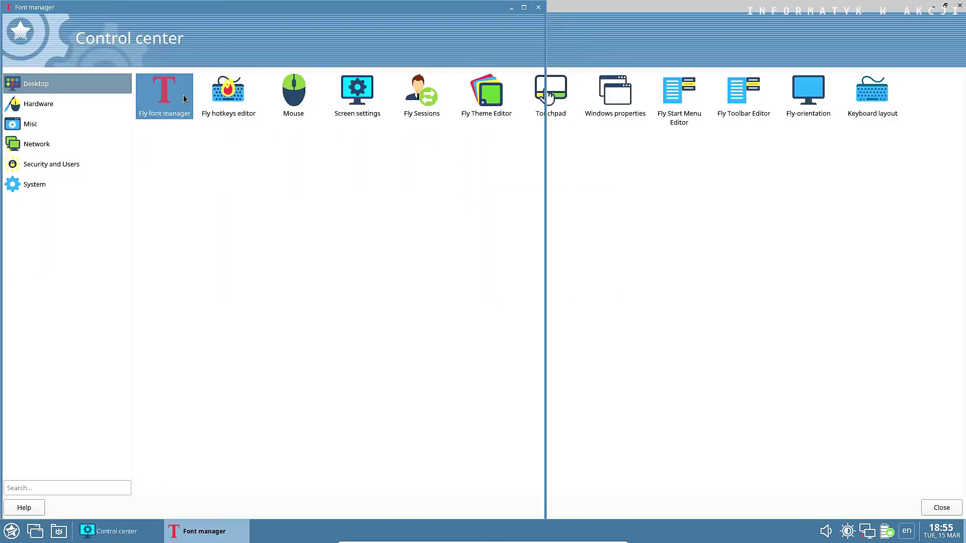
click(543, 7)
double_click(226, 93)
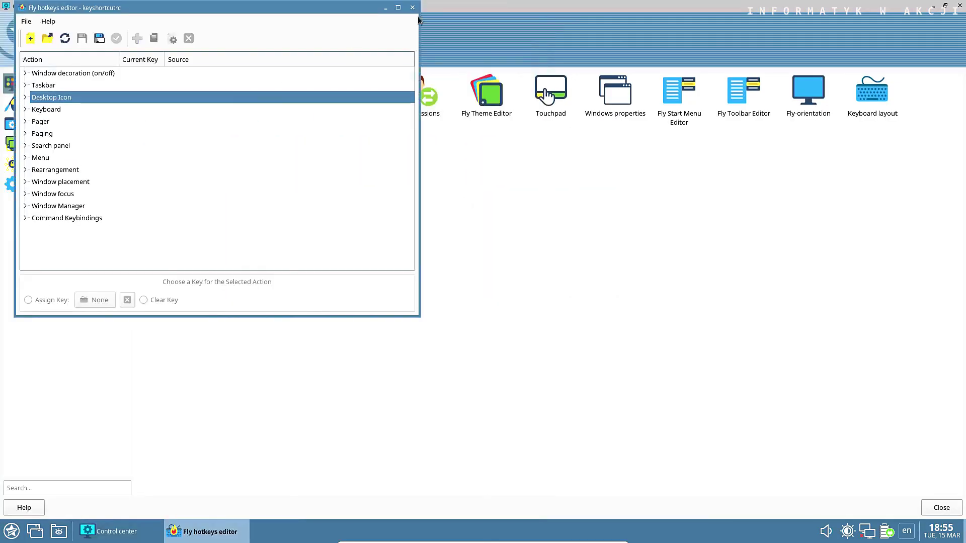
click(410, 7)
View the Mouse, Screen settings and Fly Sessions dialogs from the Desktop category, closing each without changes.
double_click(293, 92)
click(729, 40)
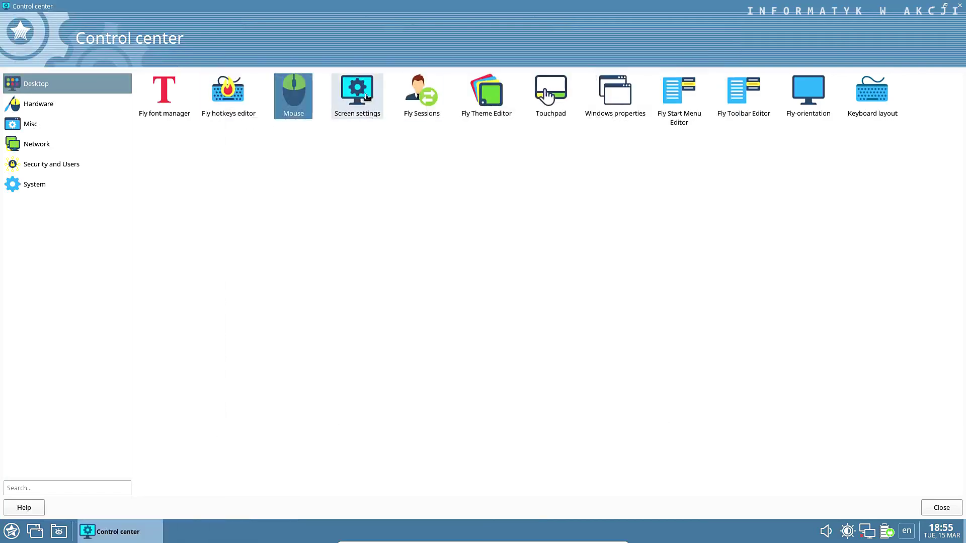
double_click(357, 93)
click(730, 40)
double_click(430, 111)
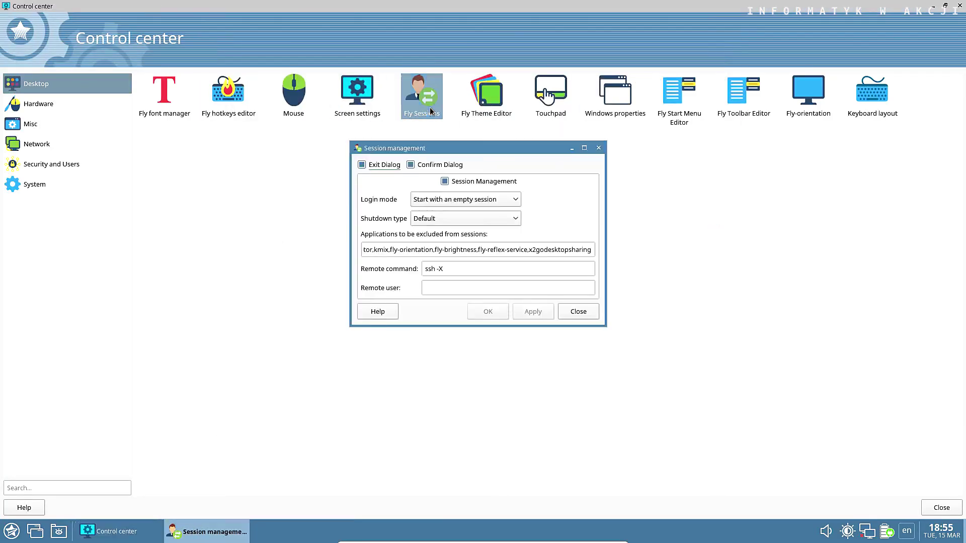
click(599, 148)
Examine the Fly Theme Editor's wallpaper file chooser and its cursor and icon theme choices, closing it without changes.
double_click(487, 95)
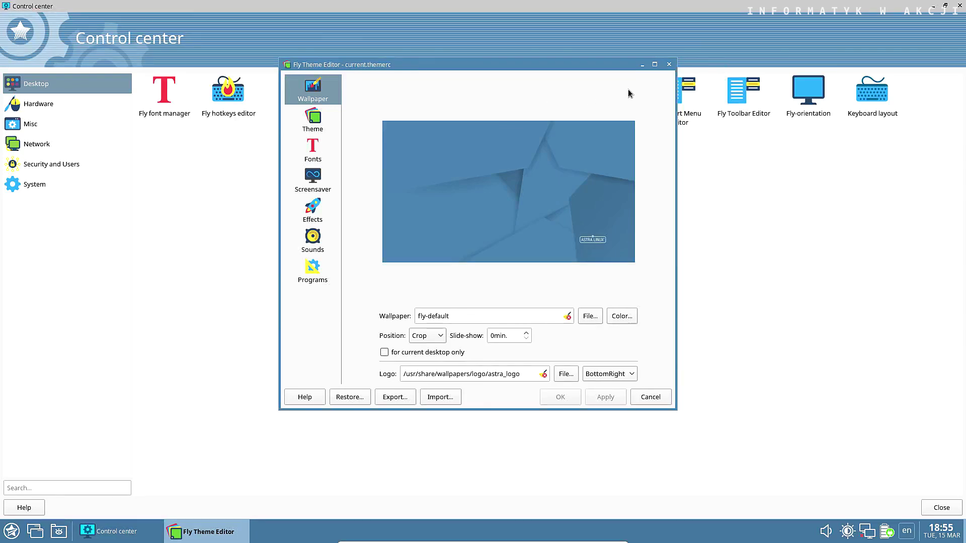
click(590, 317)
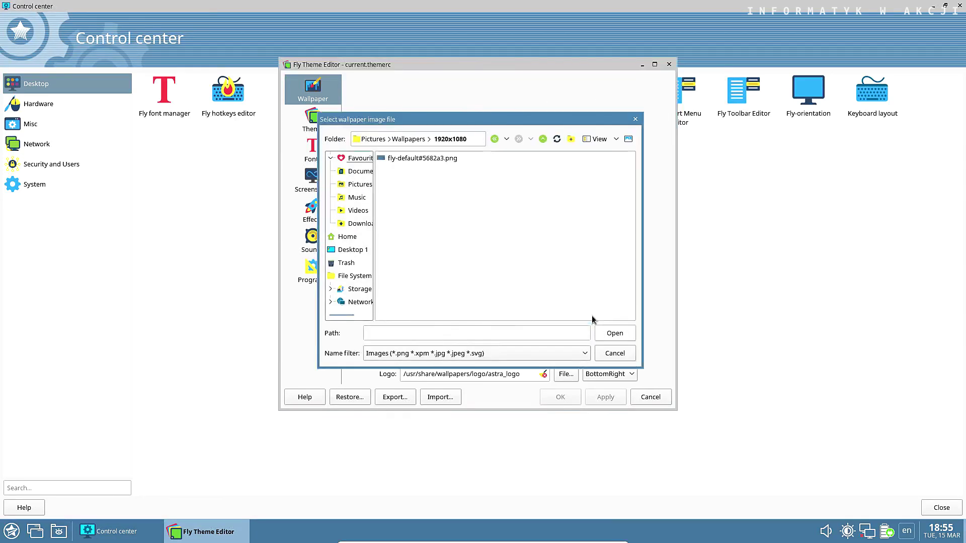
click(614, 353)
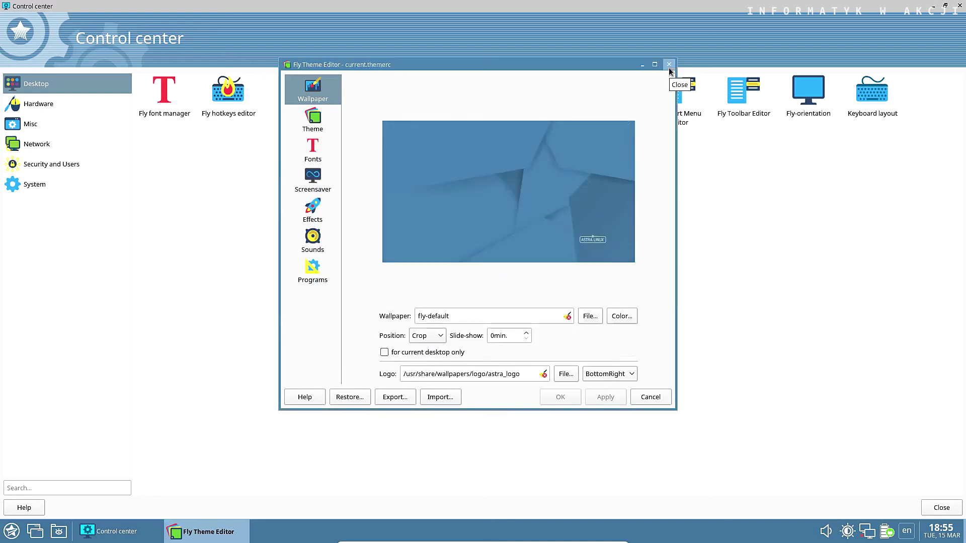
click(322, 125)
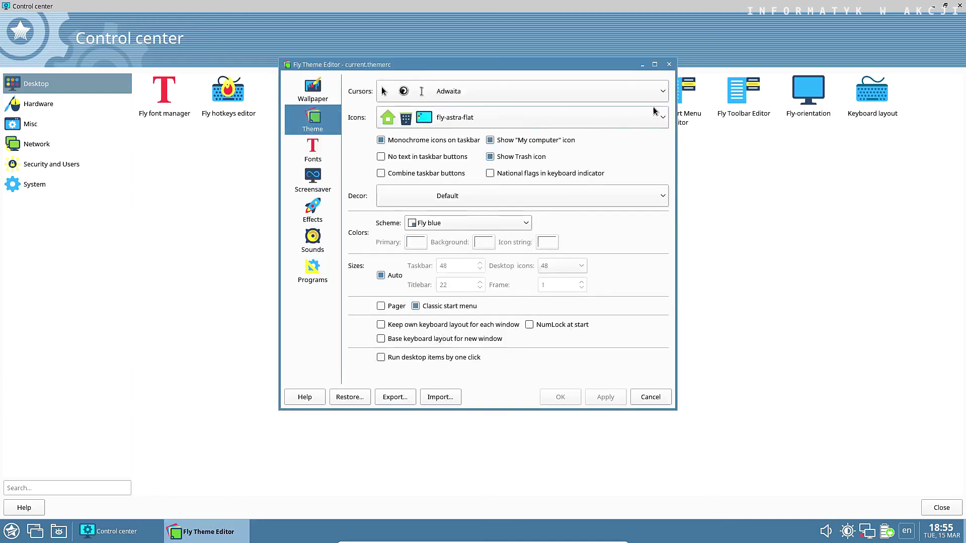
click(658, 93)
click(659, 117)
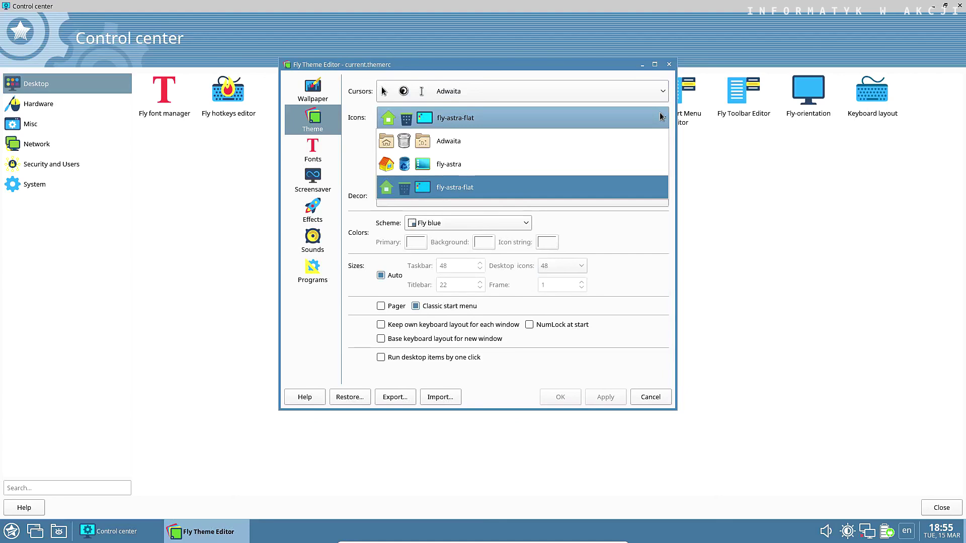
click(661, 116)
click(668, 64)
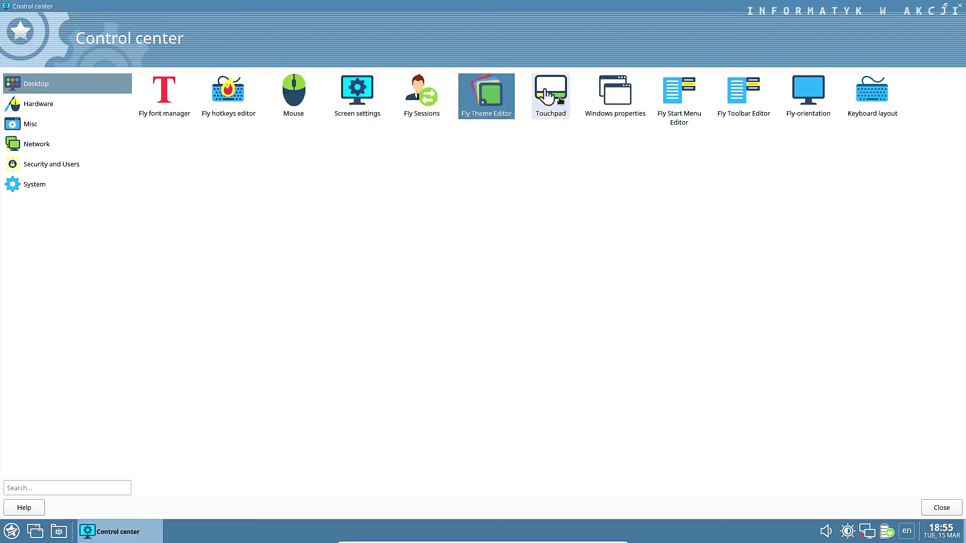
View the Touchpad settings and the Windows properties dialog, closing each without changes.
double_click(553, 98)
click(729, 41)
double_click(626, 101)
click(623, 112)
View the Fly Start Menu Editor, Fly Toolbar Editor and Keyboard layout settings, closing each without changes.
double_click(674, 108)
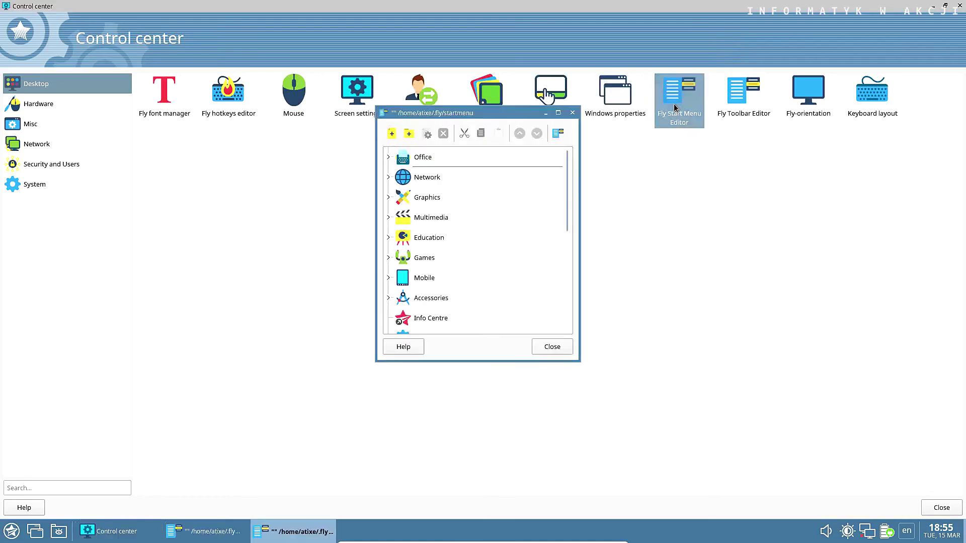
click(573, 113)
double_click(744, 95)
click(573, 113)
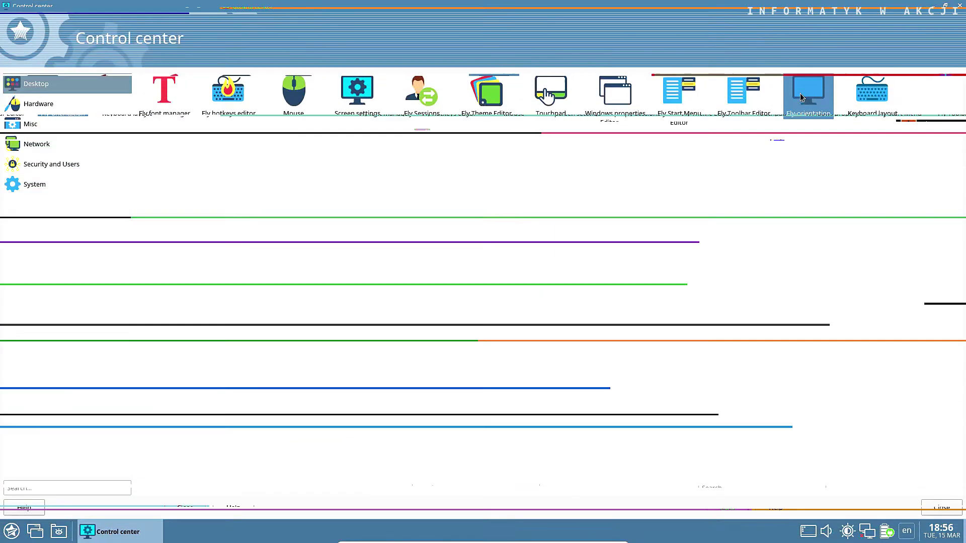
double_click(877, 97)
click(691, 65)
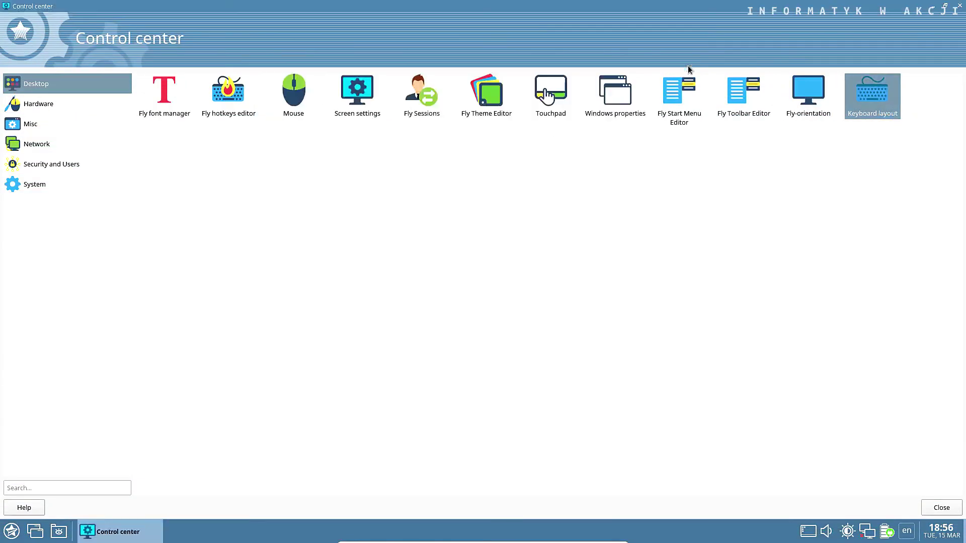
Open the Device Manager from the Hardware category at full size, browse the list of detected devices, and close it.
click(71, 103)
double_click(161, 100)
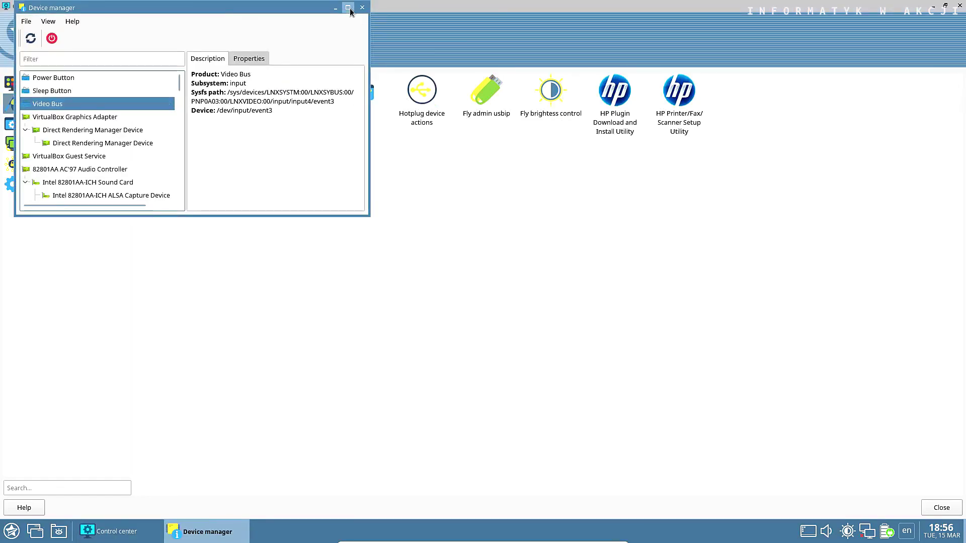
click(348, 8)
click(58, 76)
click(67, 89)
click(73, 102)
click(81, 116)
key(Down)
key(Down)
key(Down)
key(Down)
scroll(113, 247, down, 6)
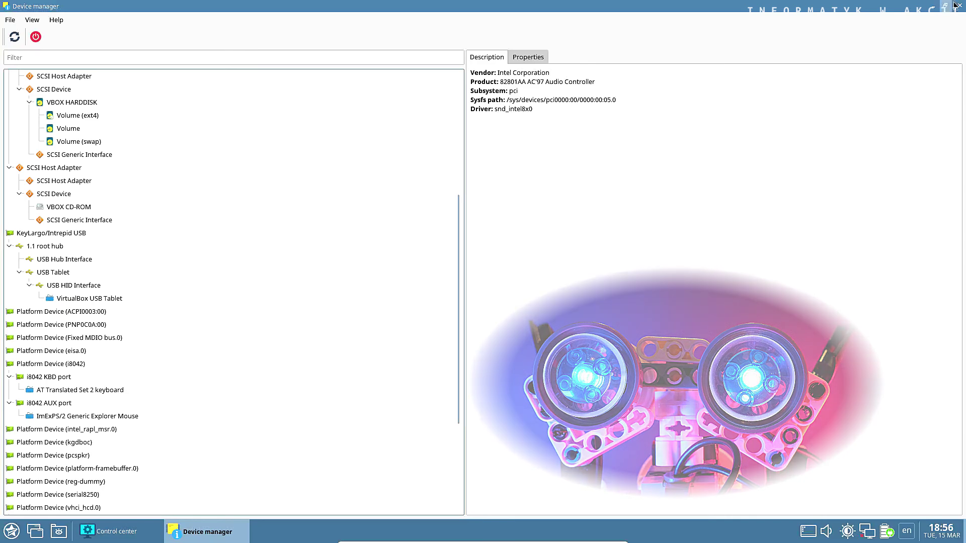
click(955, 5)
View the removable drive formatting tool and the Energy Saving and Advanced Settings pages of Power management, closing both.
double_click(233, 96)
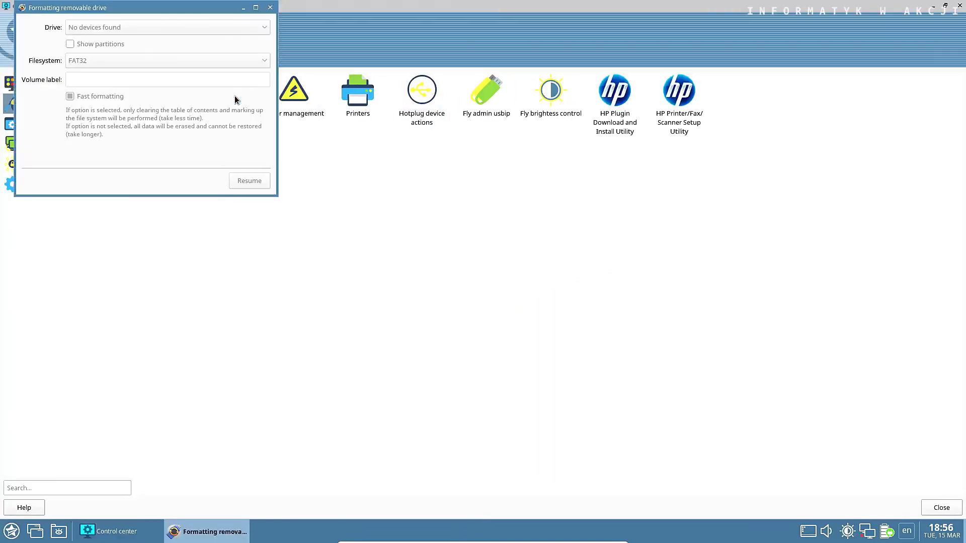
click(270, 7)
double_click(293, 93)
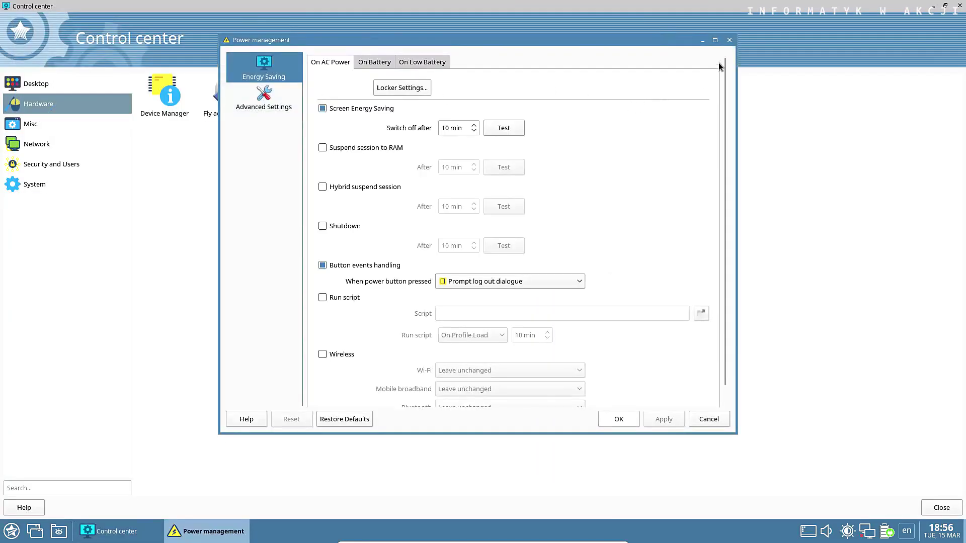
click(263, 98)
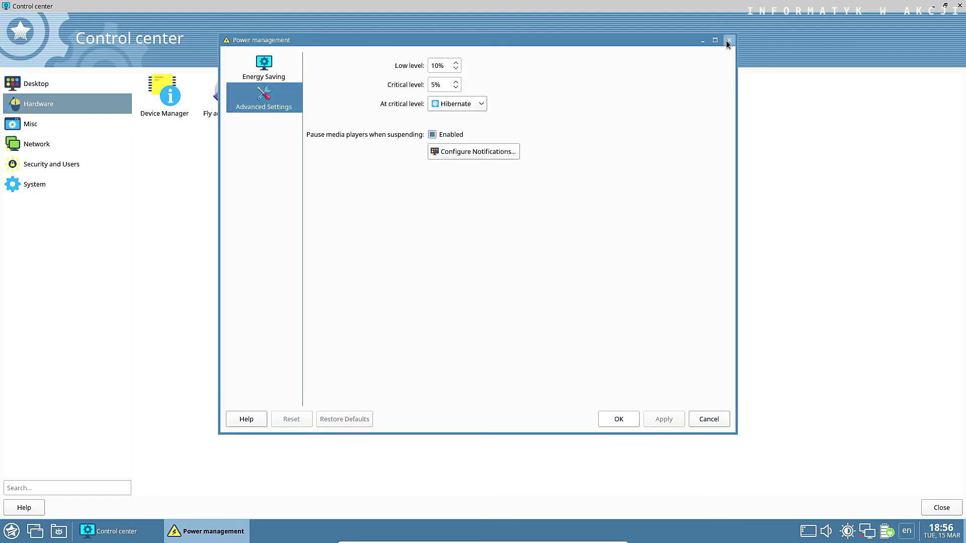
click(729, 40)
View the printer manager at full size and the Hotplug device actions settings, closing both.
double_click(357, 93)
click(365, 7)
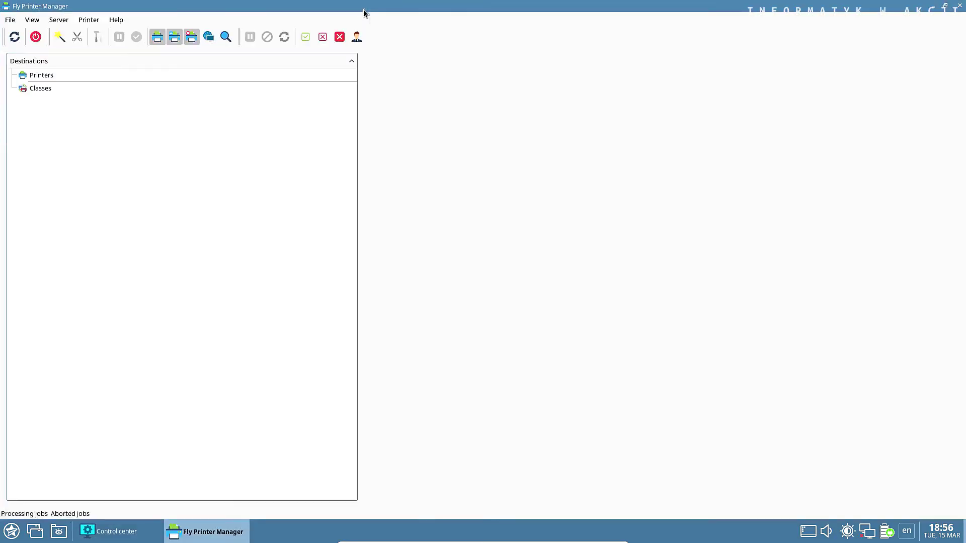
click(953, 12)
double_click(425, 95)
click(673, 82)
Launch Fly admin usbip, decline installing the linux-tools-5.4.0-71-hardened package, and select Fly brightness control.
double_click(486, 93)
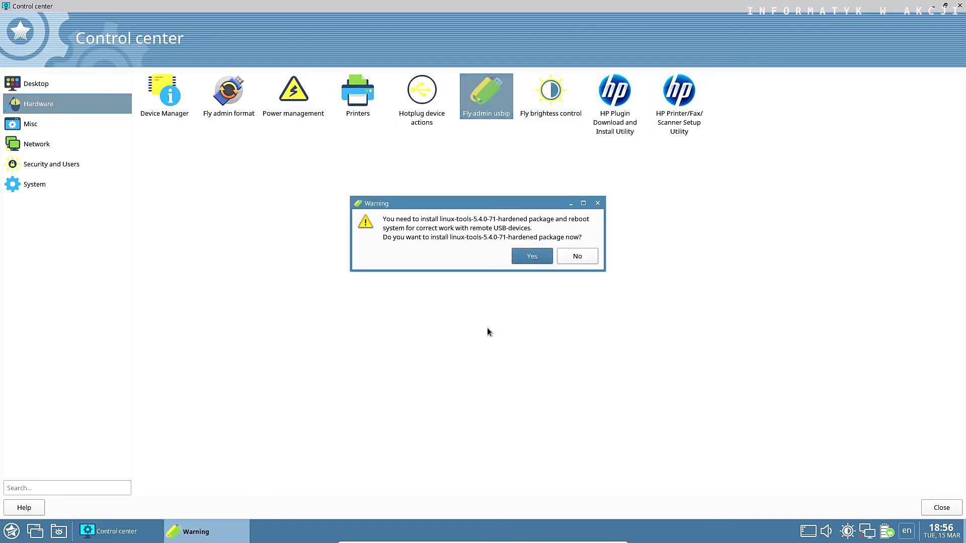
click(577, 256)
click(559, 110)
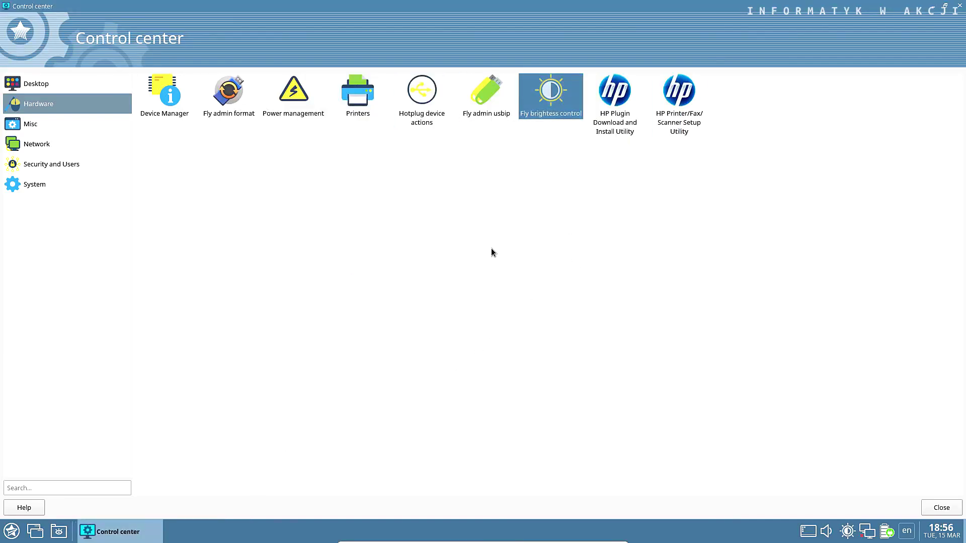
View the HP plug-in installer and the HP printer, fax and scanner setup utility, leaving both without installing anything.
double_click(616, 96)
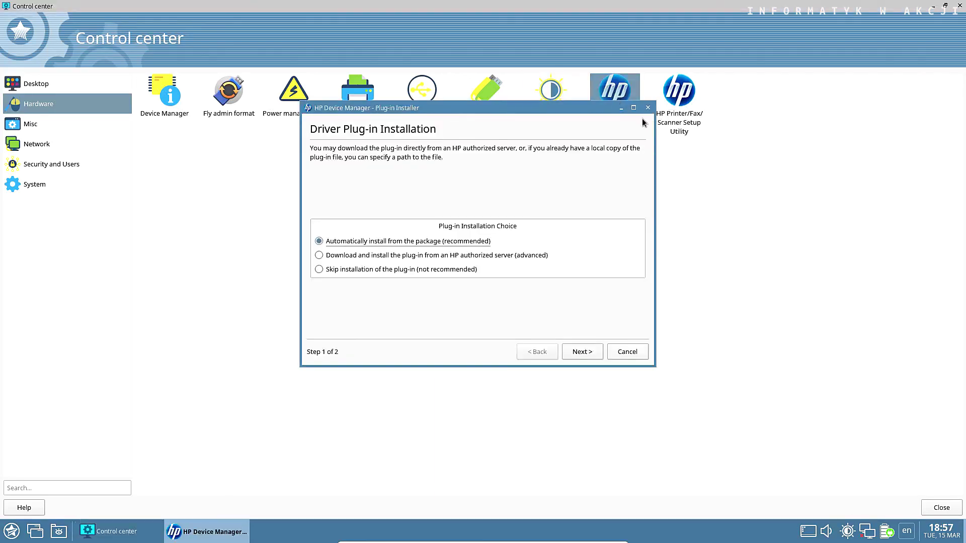
click(648, 108)
double_click(679, 93)
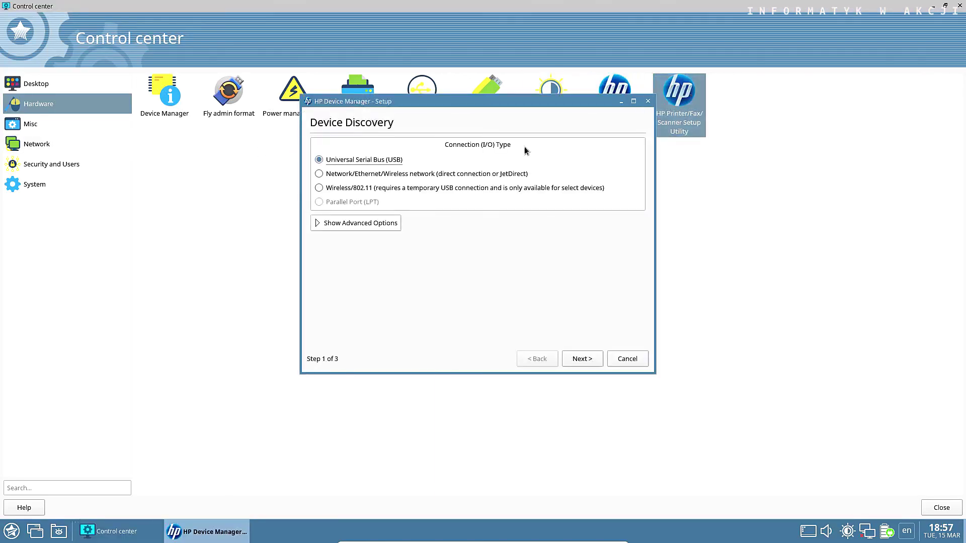
click(617, 359)
View the Fly admin repo tool and the OpenJDK Java 8 Policy Tool in the Misc category, closing both.
click(30, 124)
double_click(166, 96)
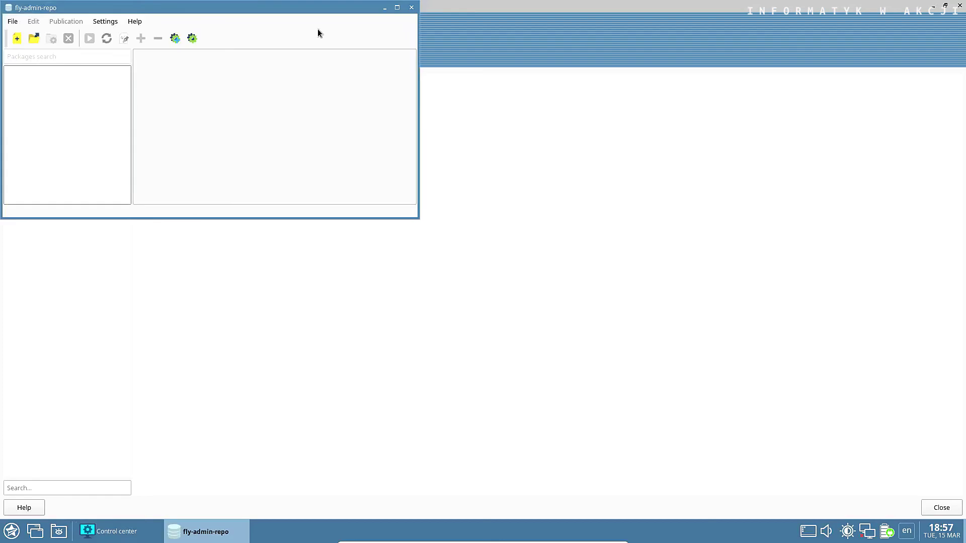
click(397, 8)
click(959, 6)
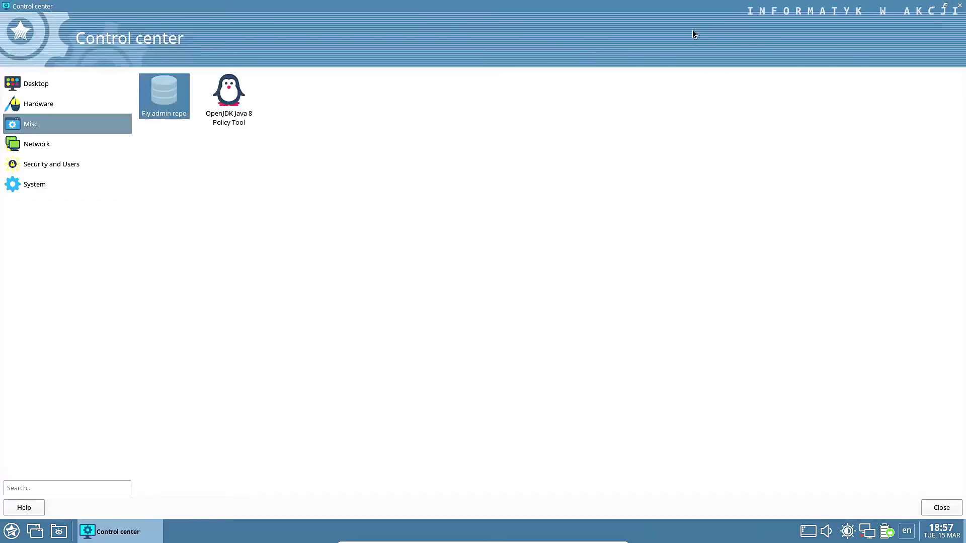
double_click(223, 101)
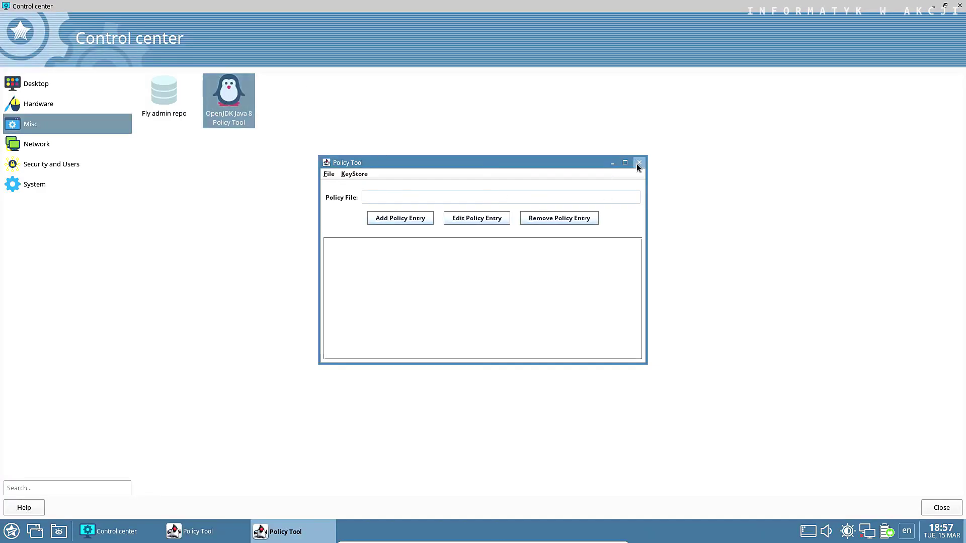
click(640, 162)
View Network settings, Firewall Configuration and Advanced Network Configuration in the Network category, closing each one.
click(45, 145)
double_click(162, 102)
click(260, 8)
double_click(229, 96)
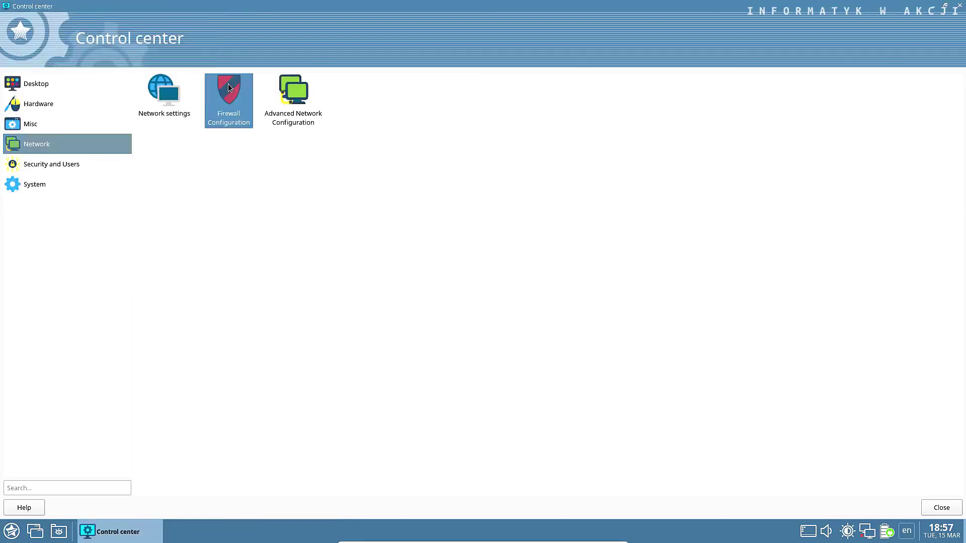
click(573, 313)
double_click(309, 116)
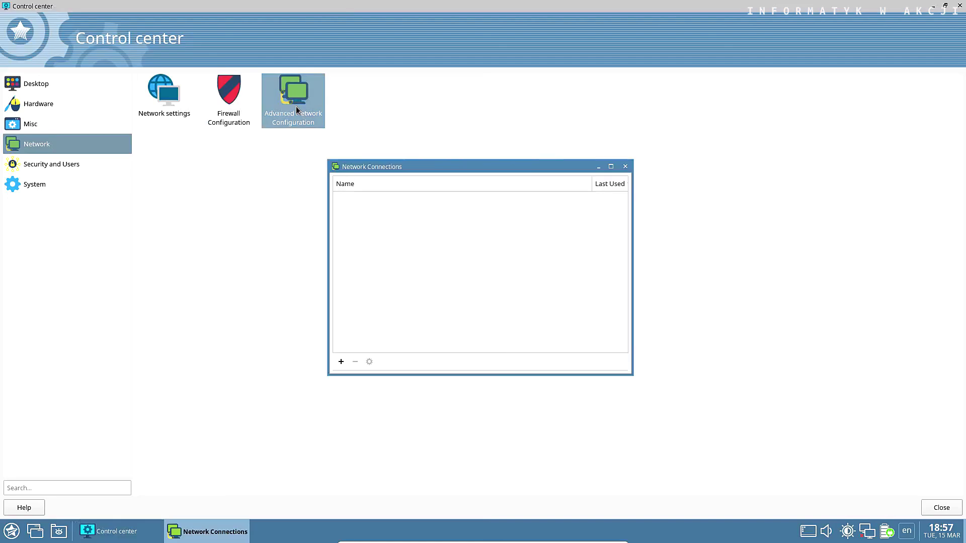
click(624, 164)
View the System integrity check tool's filter and report settings from the Security and Users category and close it.
click(93, 164)
double_click(179, 95)
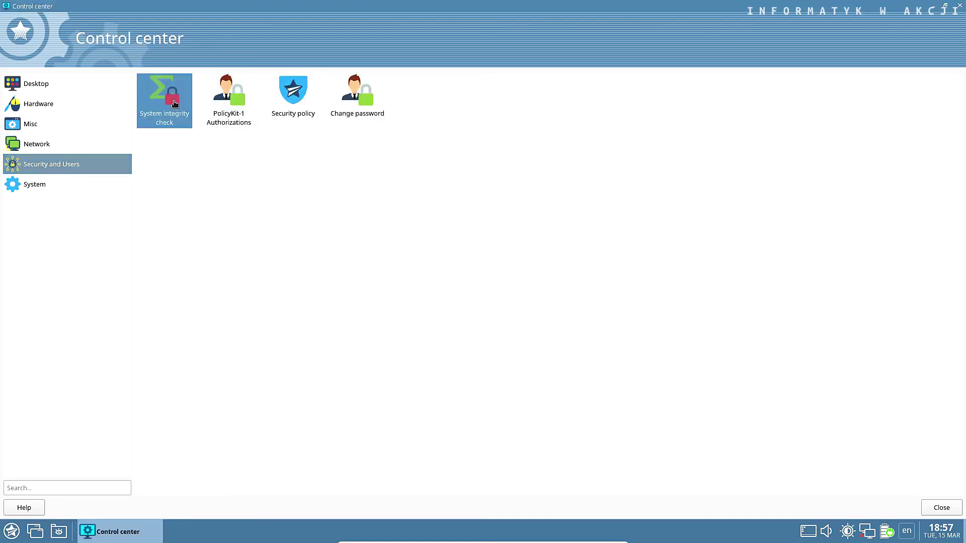
click(352, 8)
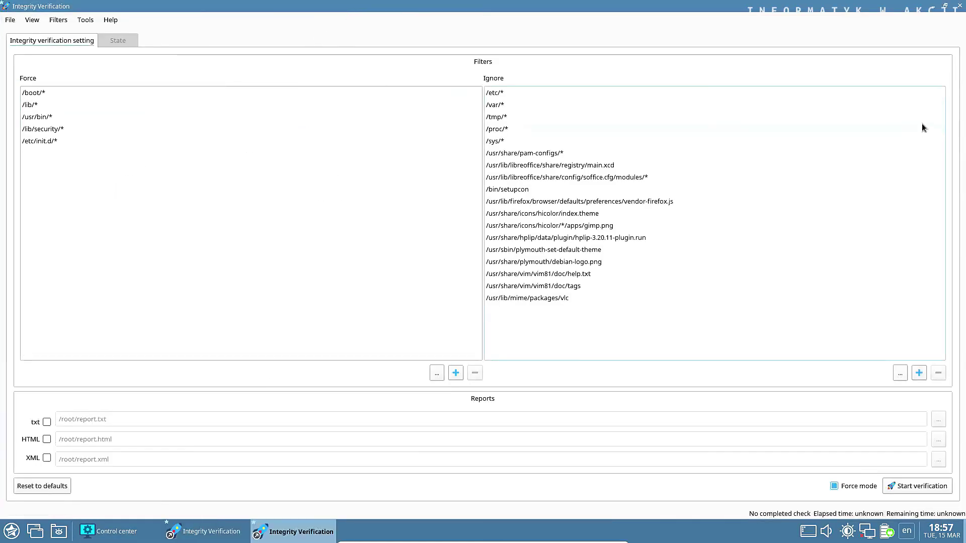
click(960, 7)
click(365, 7)
View the PolicyKit-1 Authorizations manager at full size and close it.
double_click(229, 96)
click(316, 7)
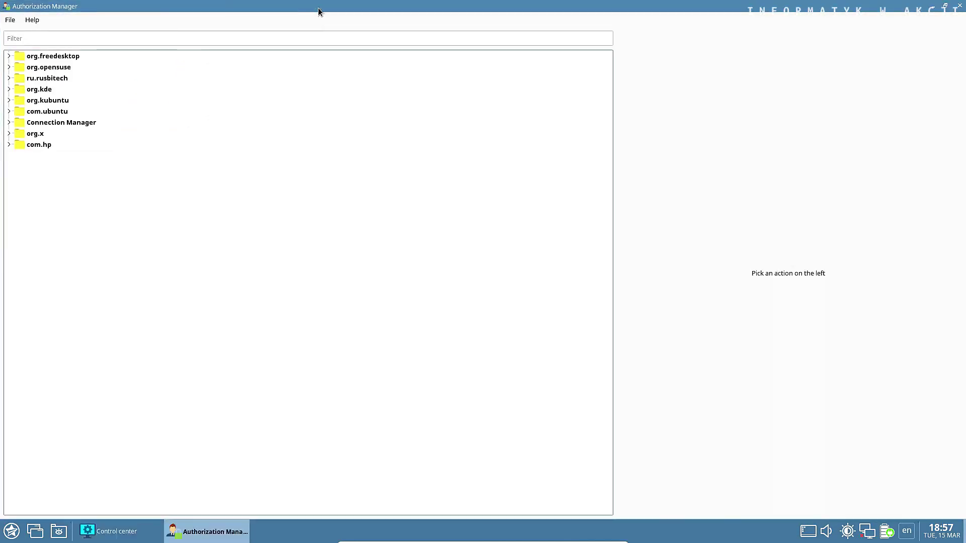
click(960, 7)
Open the Security policy console at full size and examine the lockout, password and user creation entries under Account policies.
double_click(291, 93)
click(685, 8)
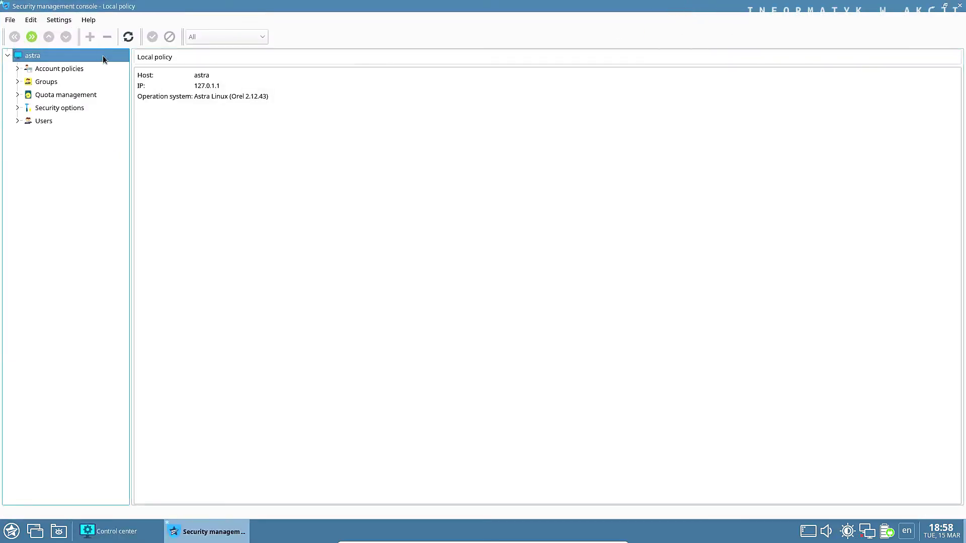
click(86, 69)
double_click(87, 70)
click(58, 93)
click(63, 87)
double_click(71, 68)
double_click(71, 69)
click(68, 82)
click(68, 95)
click(70, 108)
Expand Groups and examine the General, Quota and Fly graphical kiosk settings of the group below astra-admin.
double_click(46, 120)
click(52, 149)
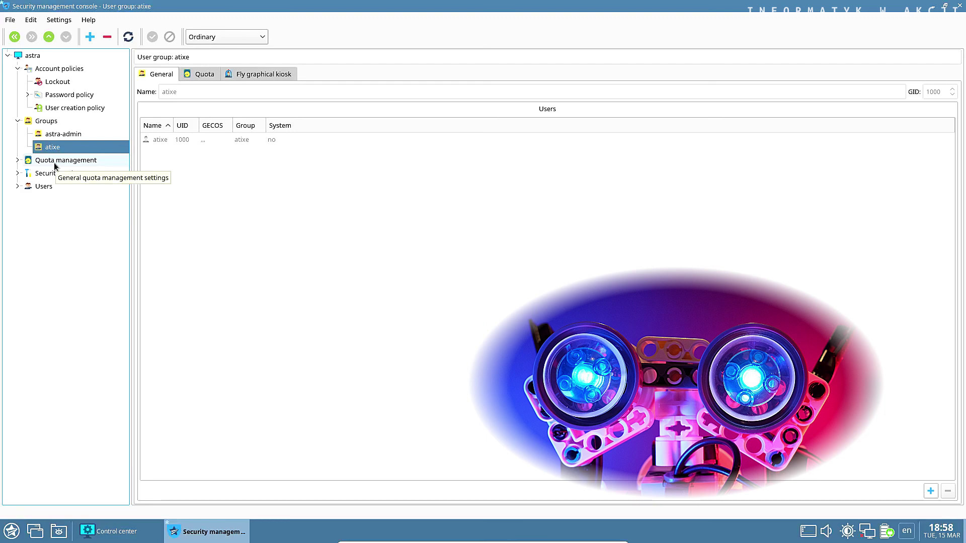
click(204, 78)
click(240, 76)
click(151, 74)
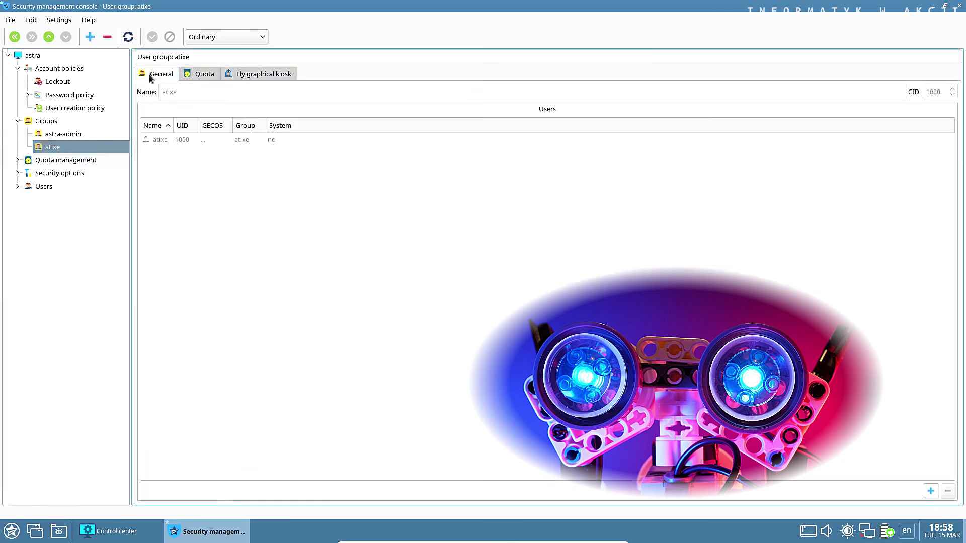
Expand Quota management and examine its Groups and Users quota settings.
double_click(65, 160)
click(56, 173)
click(54, 199)
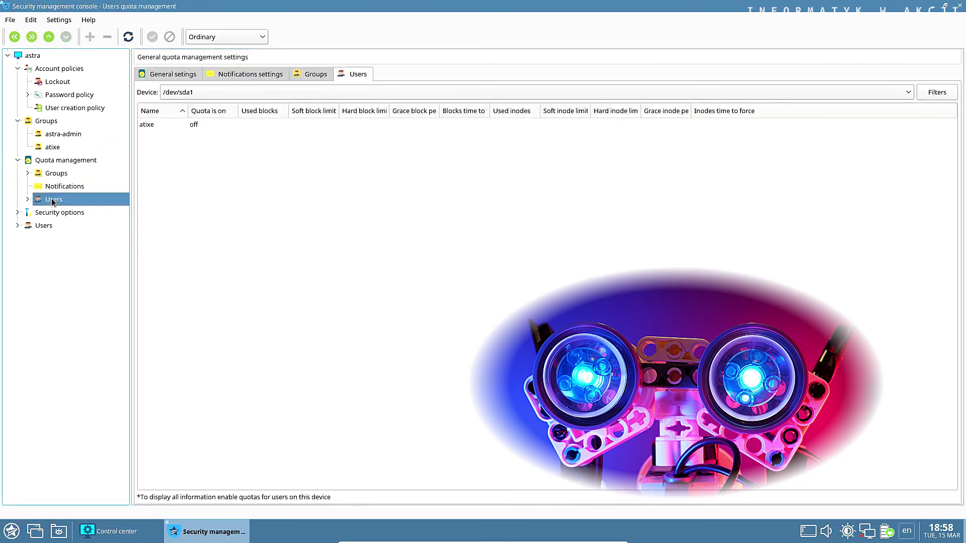
Expand Security options and examine the console and interpreters, global kiosk, kernel parameters and system parameters entries.
double_click(36, 214)
click(44, 227)
click(59, 239)
double_click(59, 252)
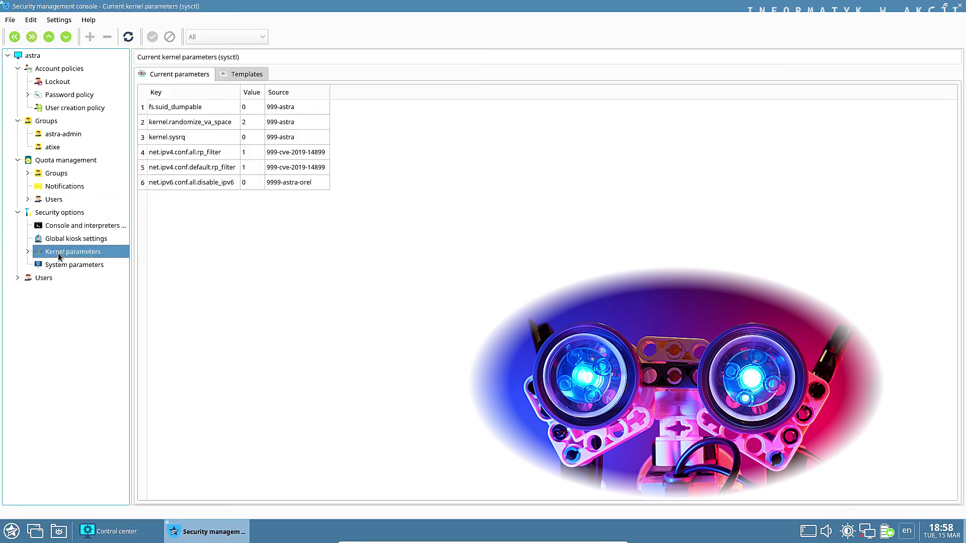
double_click(61, 266)
click(67, 343)
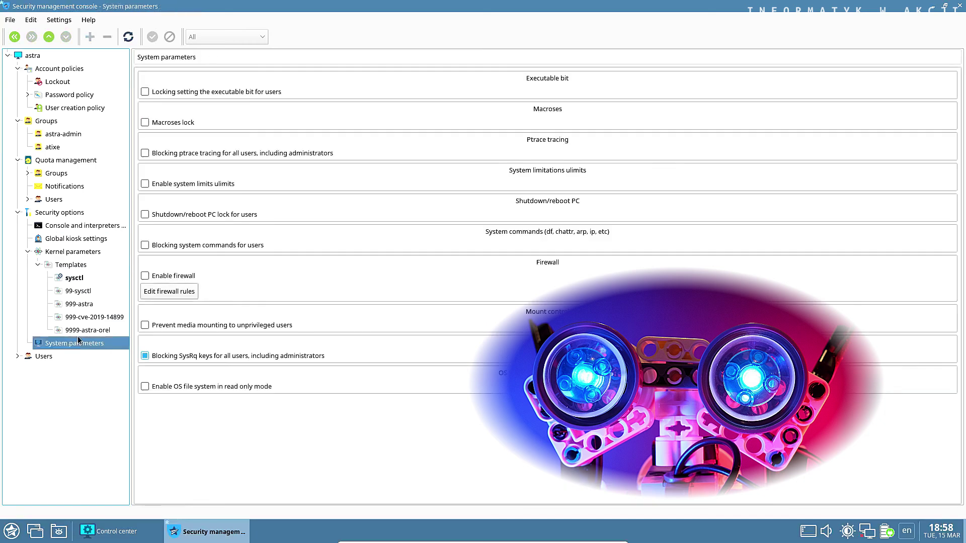
Examine the General, Lock, Expiration, Fly graphical kiosk and Quota settings of the account under Users and close the security console.
double_click(68, 356)
click(68, 370)
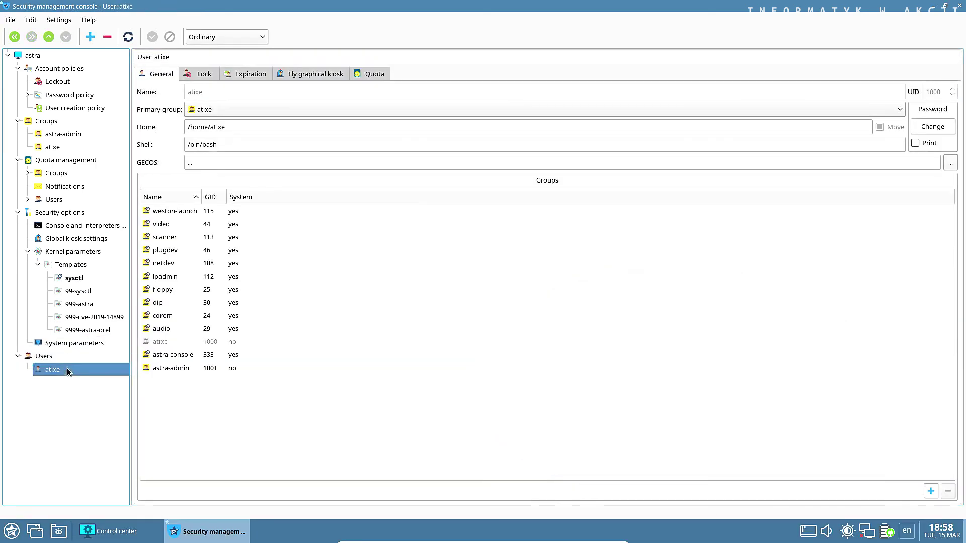
click(196, 75)
click(234, 75)
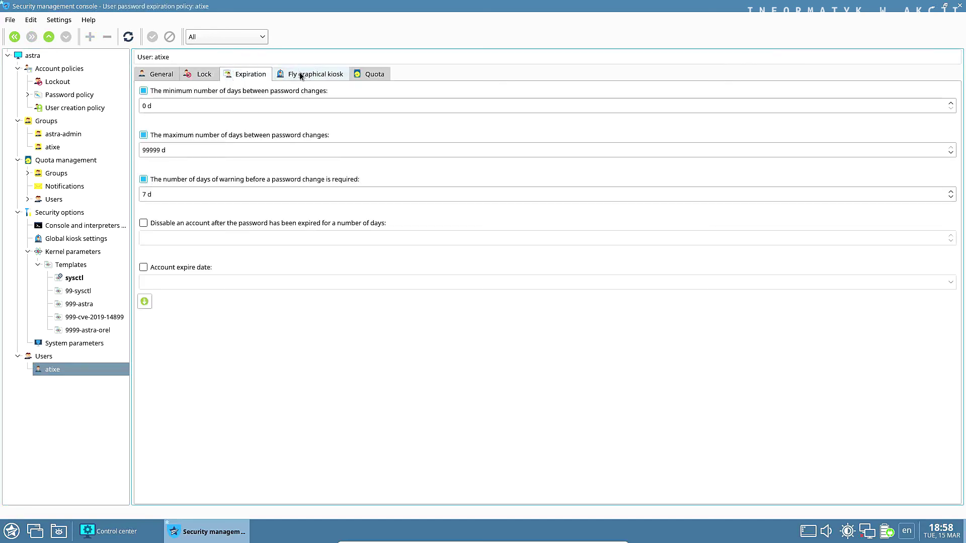
click(301, 75)
click(382, 77)
click(960, 6)
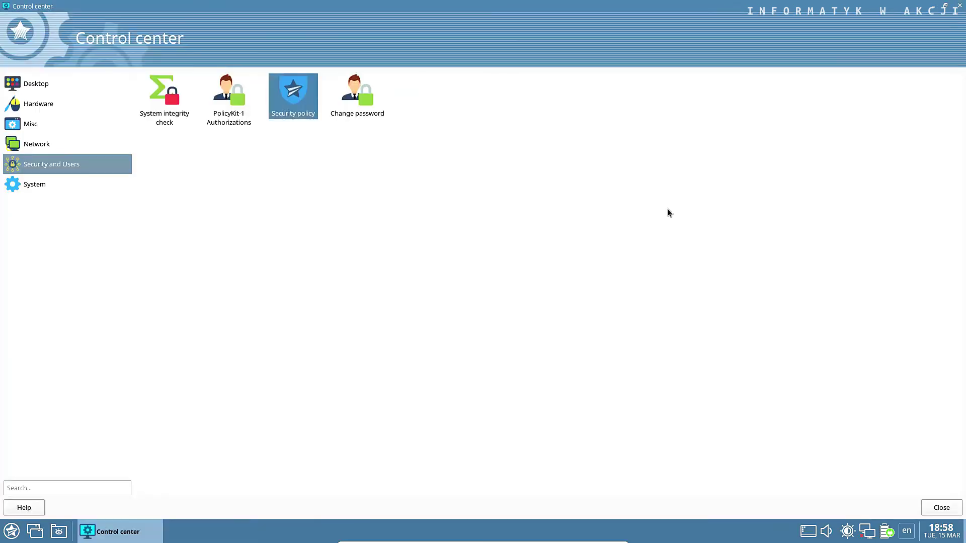
View and cancel the Change password dialog, and view and close System alternatives from the System category.
double_click(358, 110)
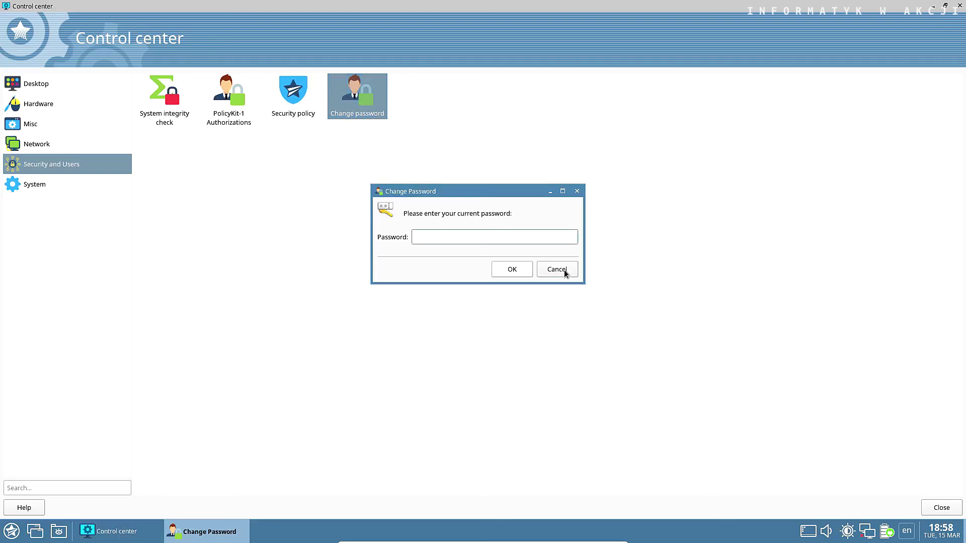
click(561, 270)
click(38, 185)
double_click(150, 103)
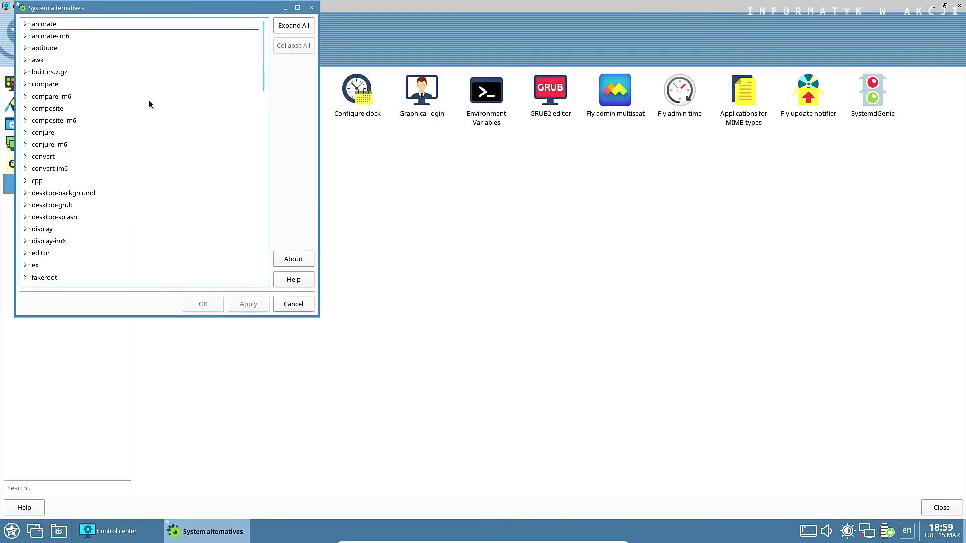
click(312, 7)
View the Fly Autostart program list and close it.
double_click(231, 103)
click(231, 101)
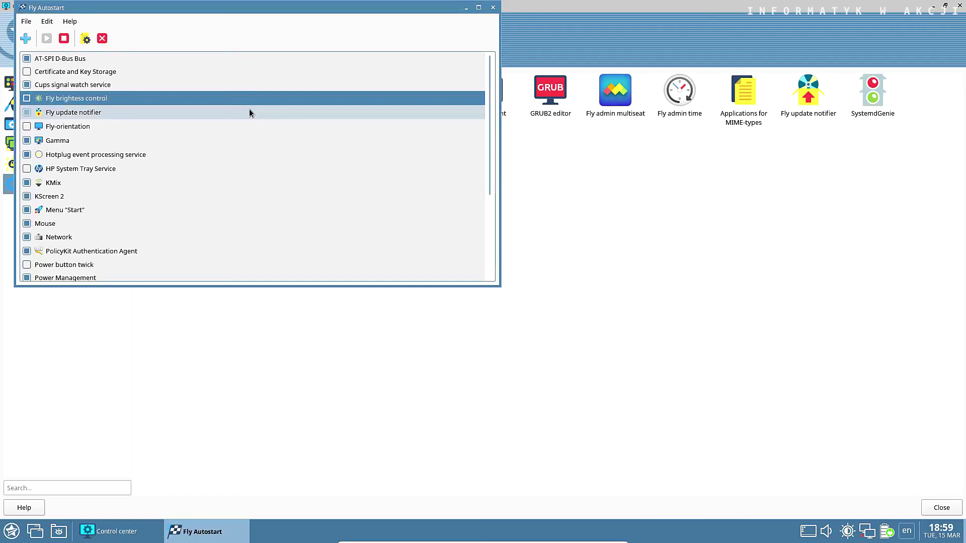
click(493, 7)
View the Cron scheduler and the Configure clock date and time settings, closing each one.
click(292, 85)
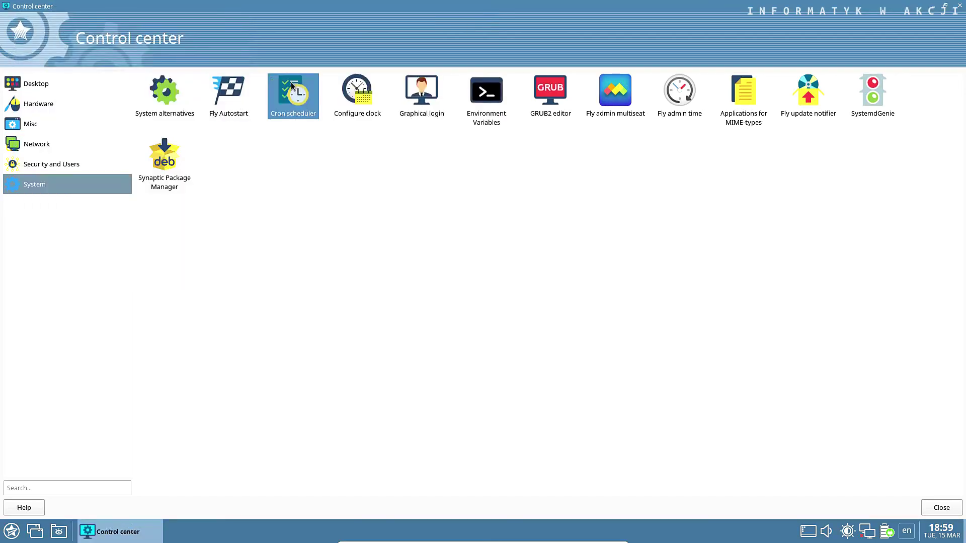
double_click(292, 85)
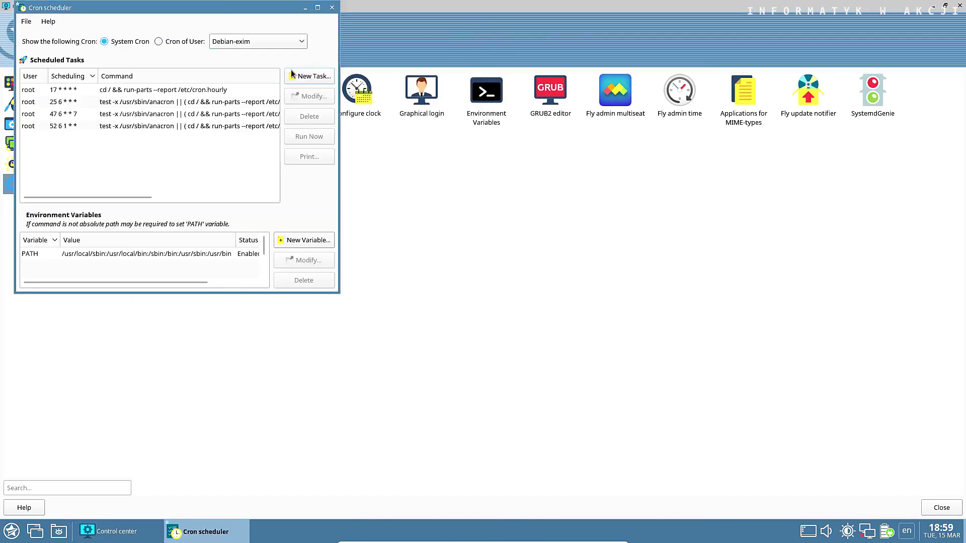
click(331, 7)
double_click(354, 93)
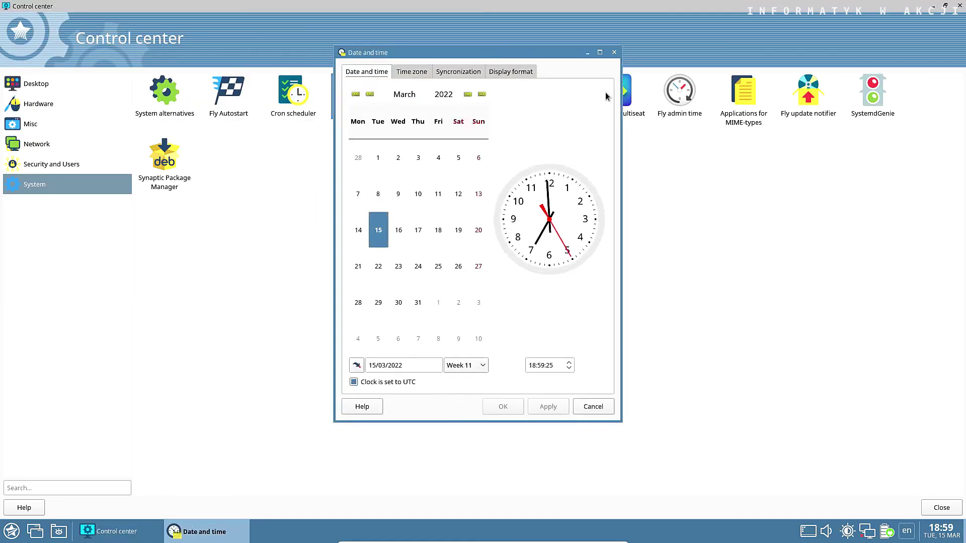
click(615, 53)
Examine the Graphical login settings from General through Dialog, Theme, Shutdown, Users and Convenience, and close the tool.
double_click(433, 90)
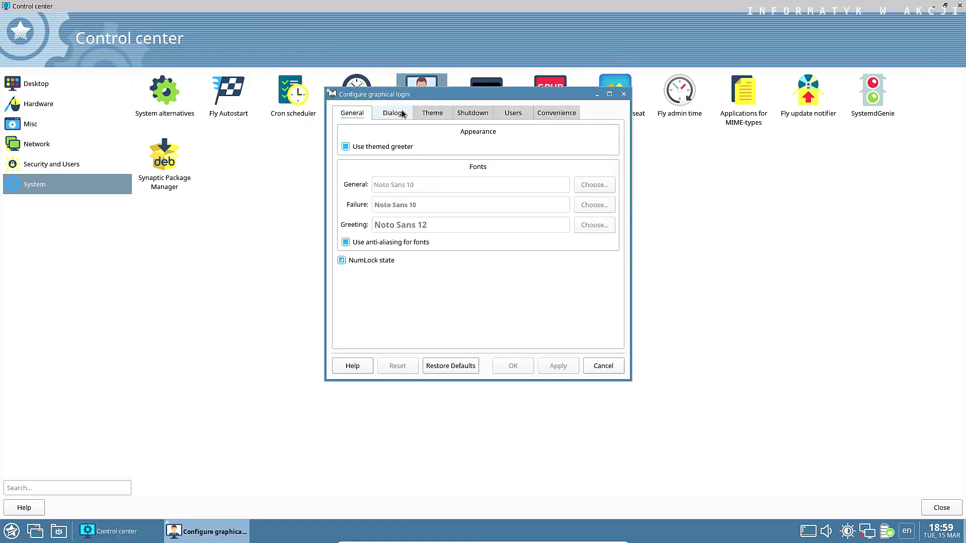
click(402, 114)
click(435, 113)
click(475, 113)
click(516, 113)
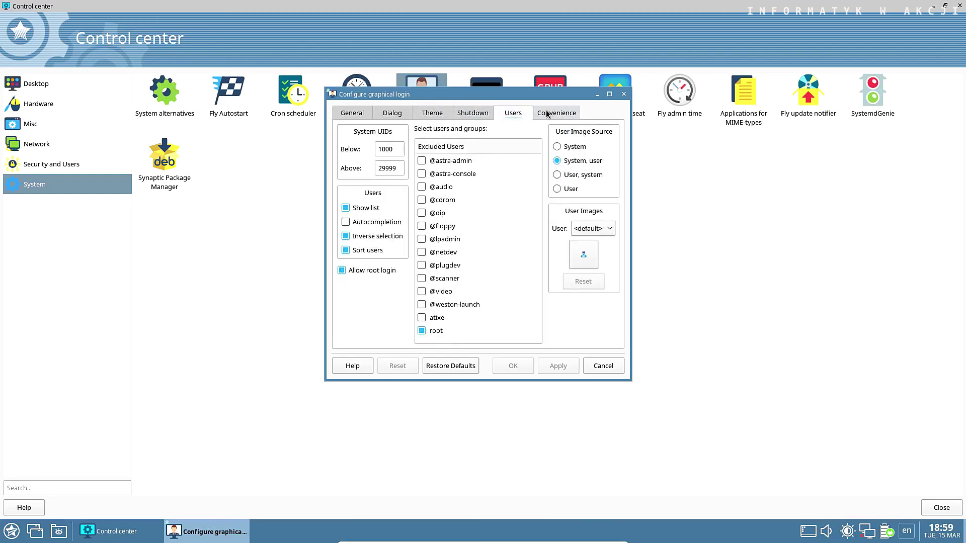
click(539, 114)
click(622, 95)
View the Environment Variables editor and the GRUB2 editor's General, Appearance and Advanced settings, closing each tool.
double_click(491, 97)
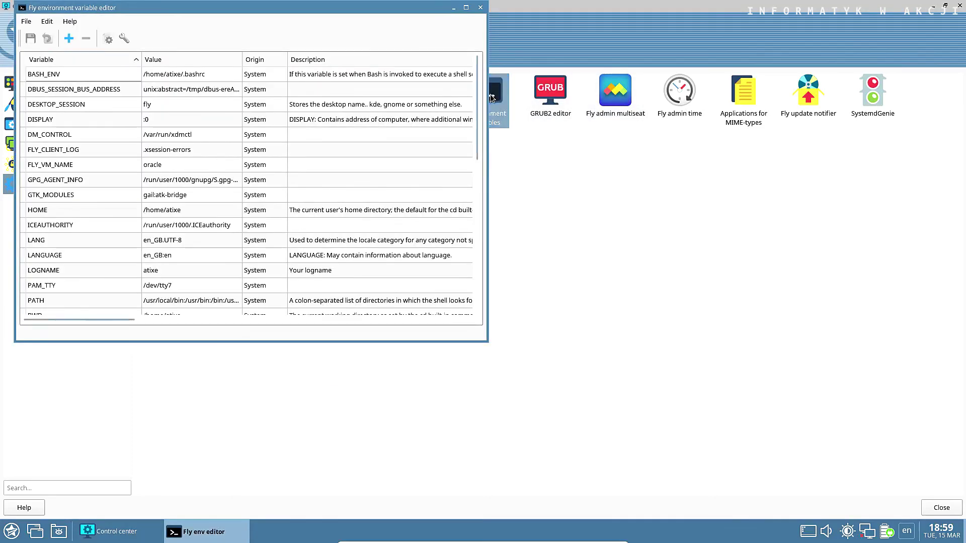
click(480, 7)
double_click(550, 91)
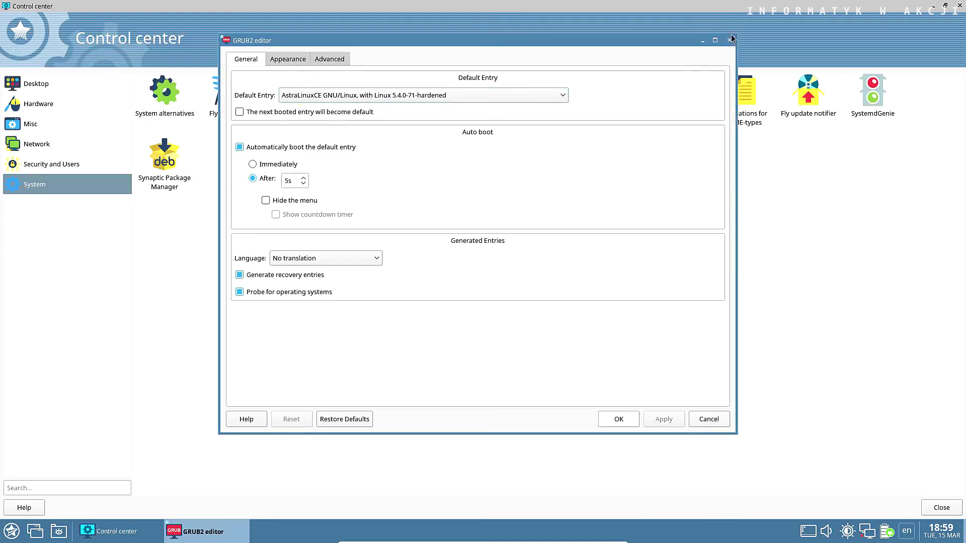
click(286, 59)
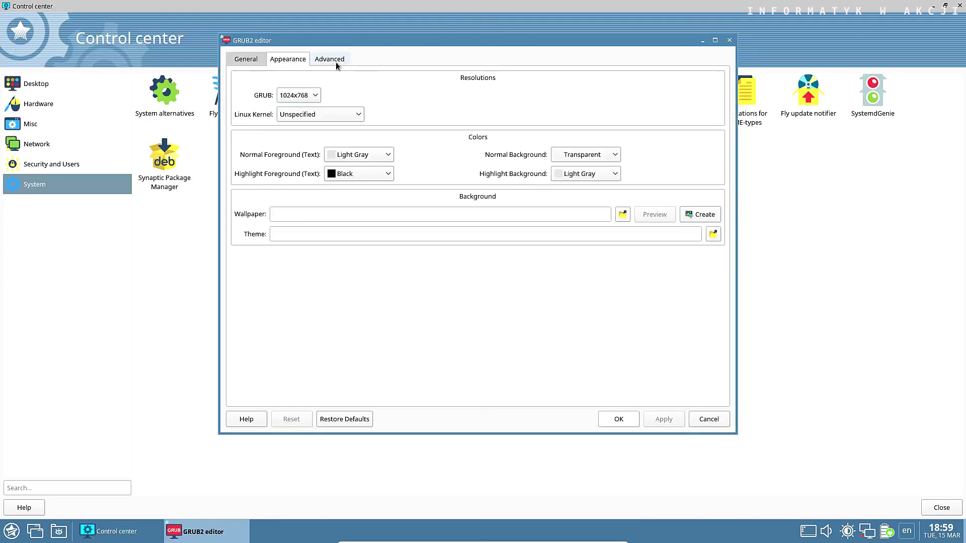
click(329, 59)
click(730, 39)
View the Fly admin multiseat and Fly admin time tools, closing each one.
double_click(615, 91)
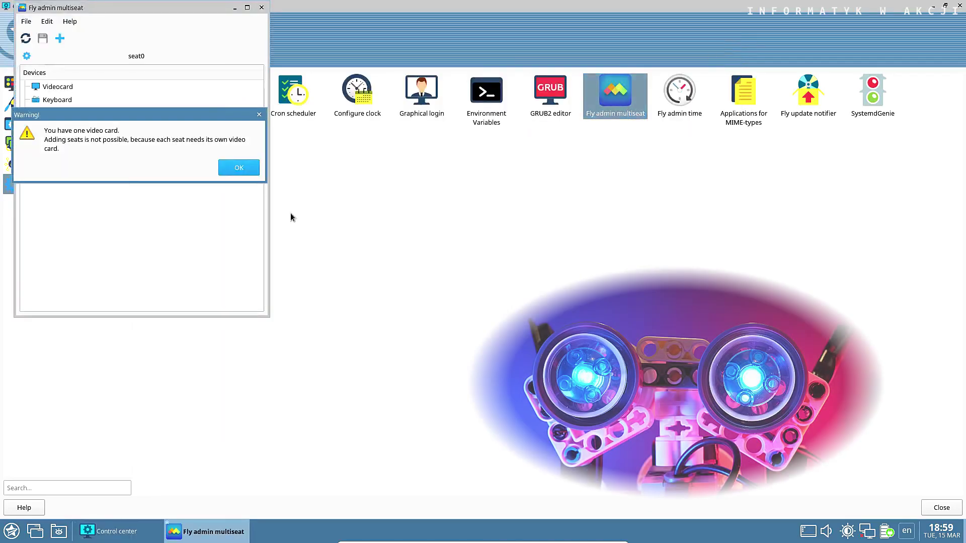
click(239, 168)
click(261, 7)
double_click(679, 90)
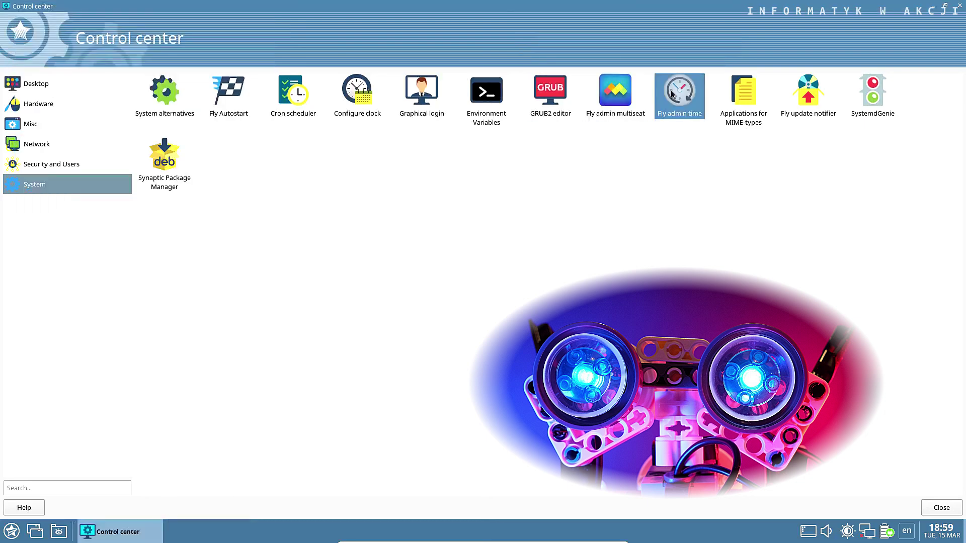
click(518, 7)
View the Applications for MIME-types and Fly update notifier tools, closing each one.
double_click(744, 93)
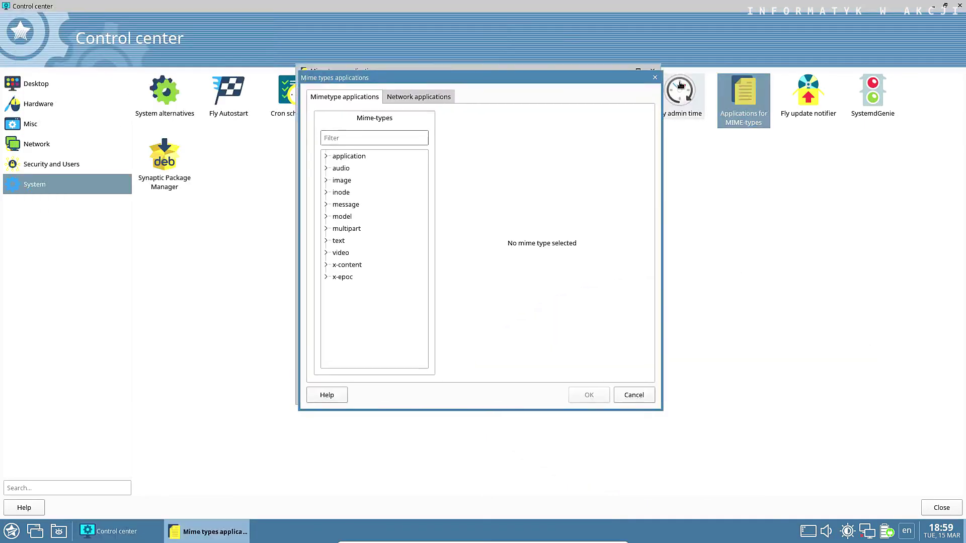
click(652, 70)
double_click(808, 93)
click(655, 125)
View the system units in SystemdGenie and close its window.
click(858, 106)
double_click(858, 107)
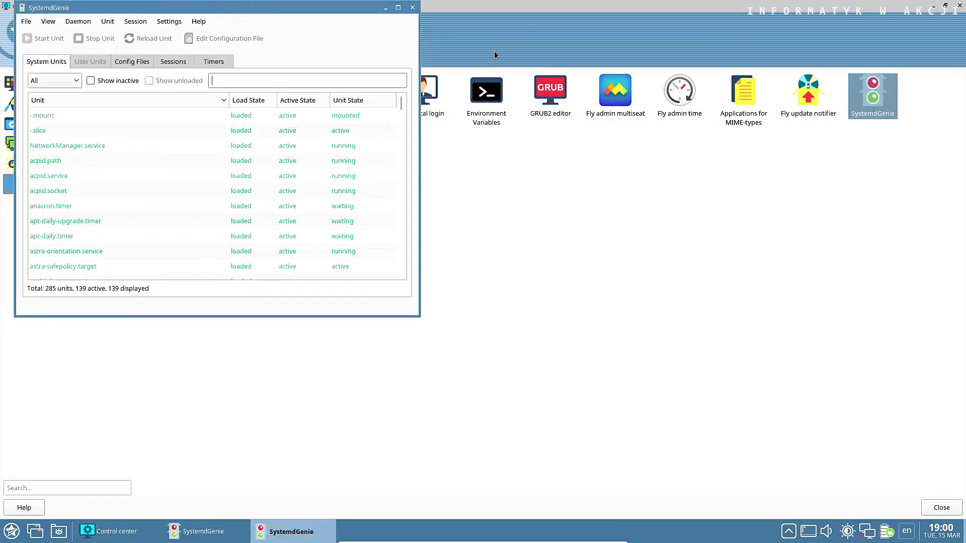
click(414, 9)
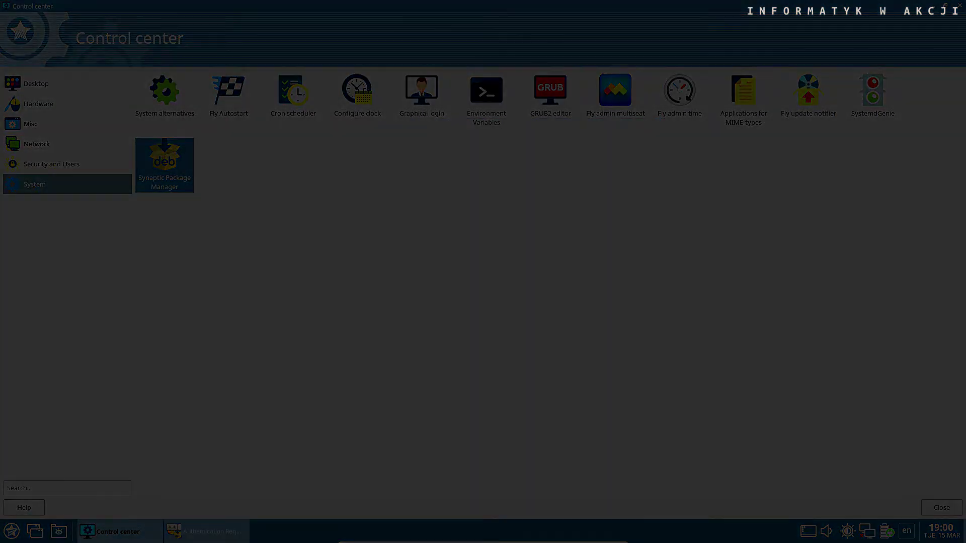